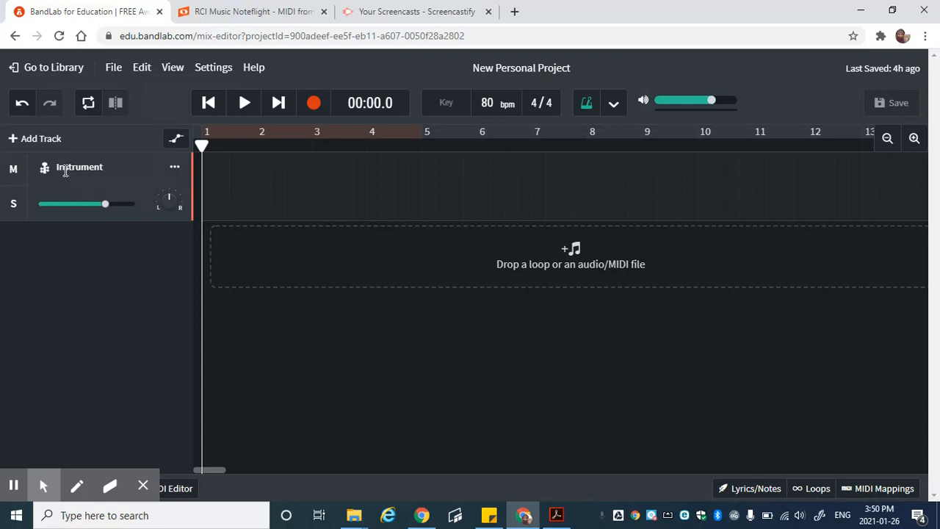
Step: Record a short String Orchestra melody on the Instrument track from bar 1, playing low C, E, F, G and C-sharp notes
left_click(66, 171)
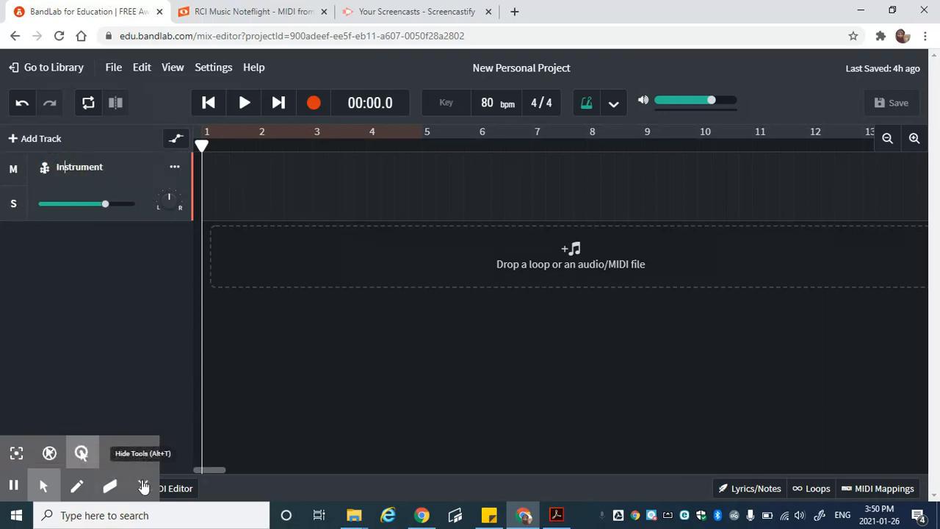
left_click(48, 487)
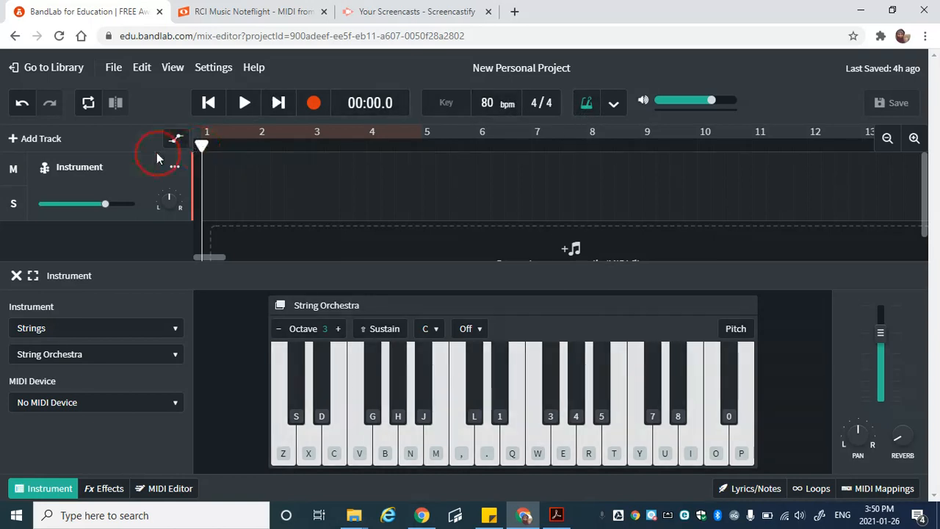
left_click(324, 106)
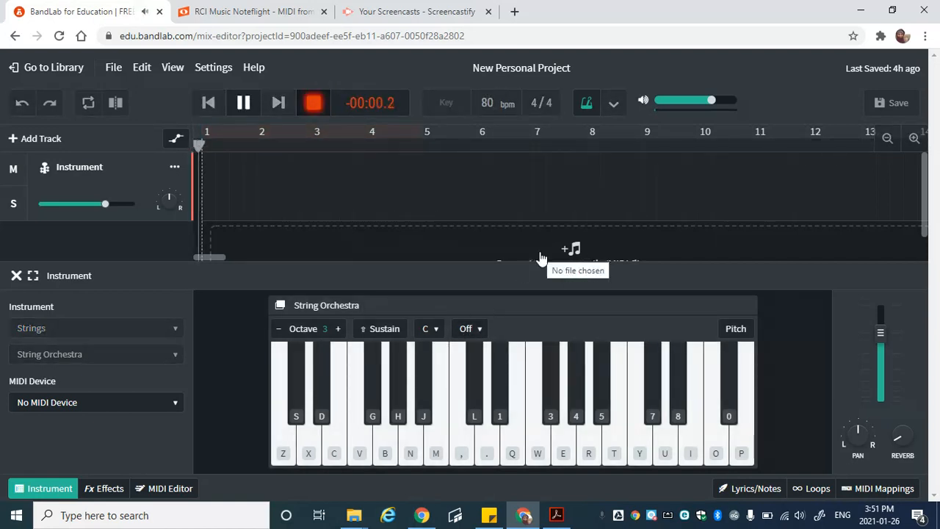
key("z")
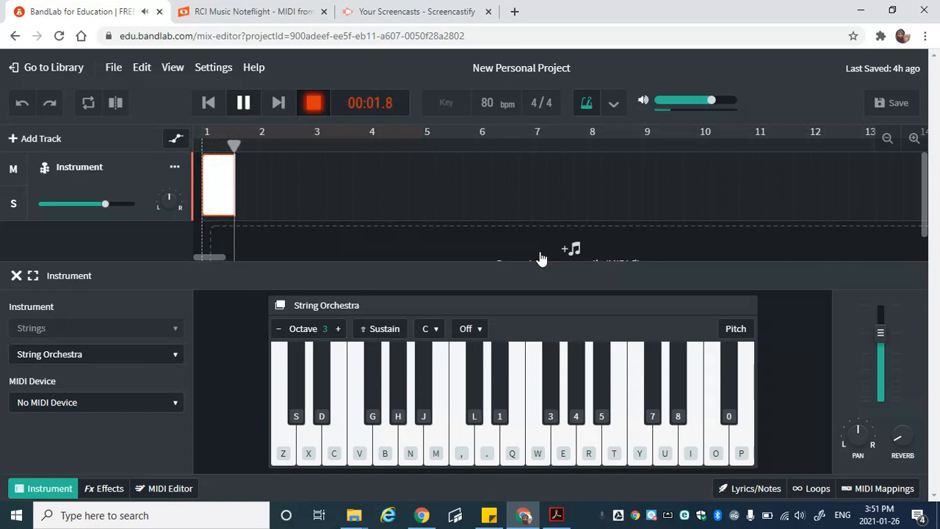
key("z")
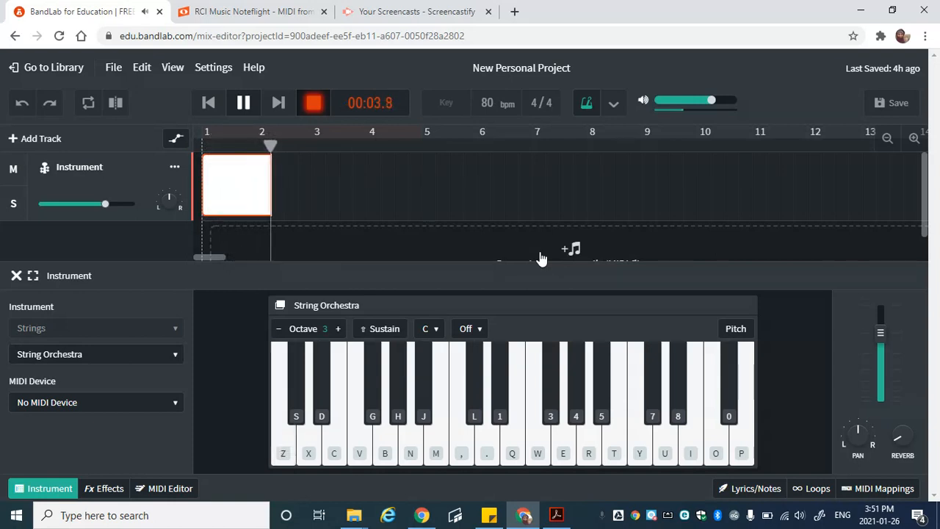
key("v")
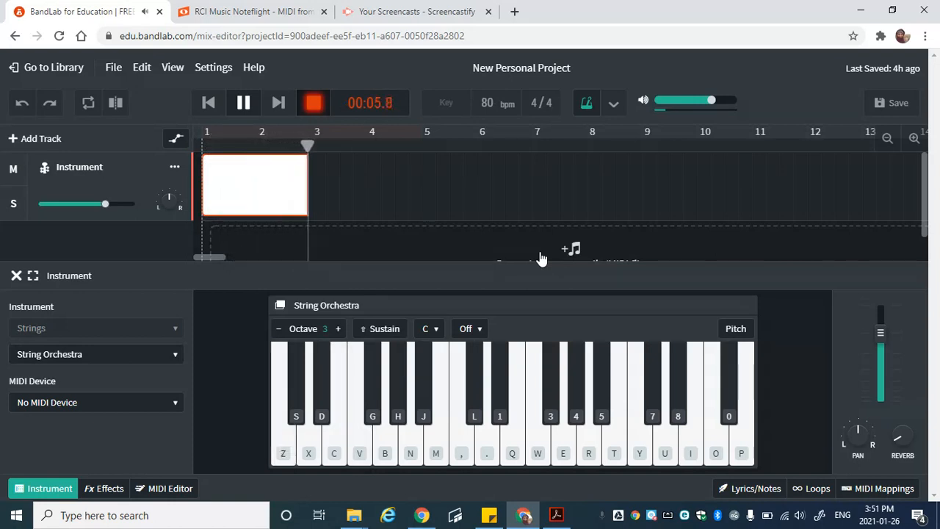
key("z")
key("c")
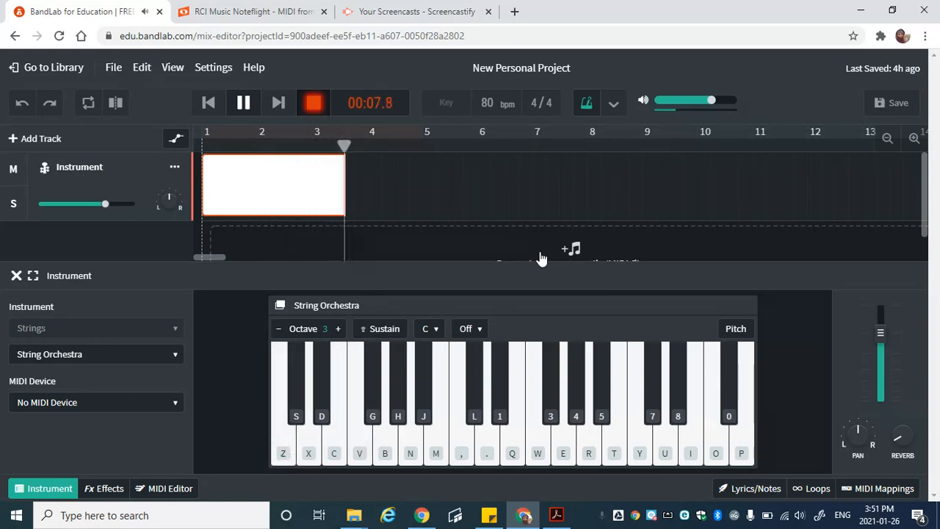
key("b")
key("c")
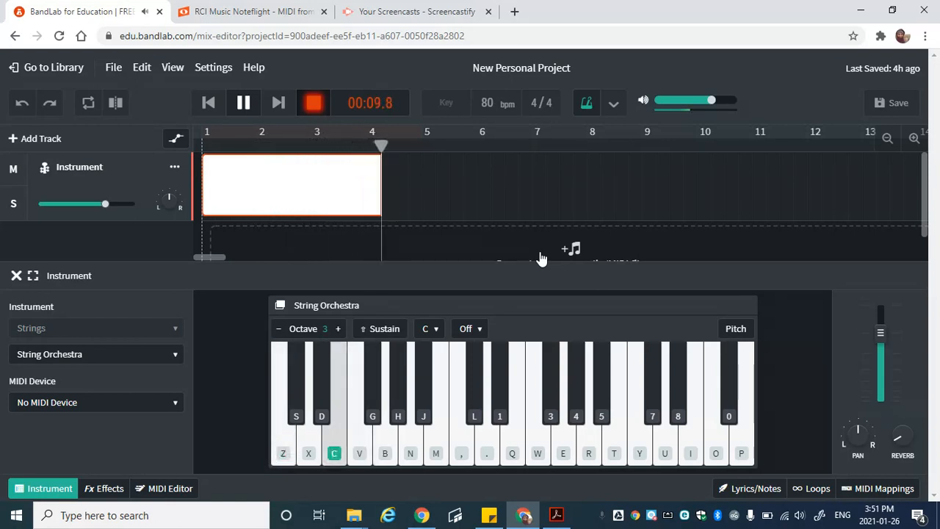
key("s")
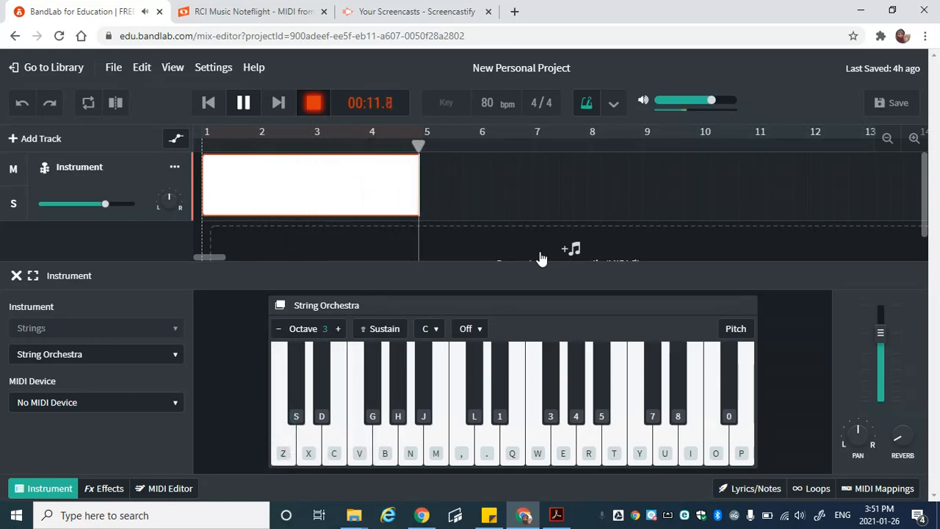
key("z")
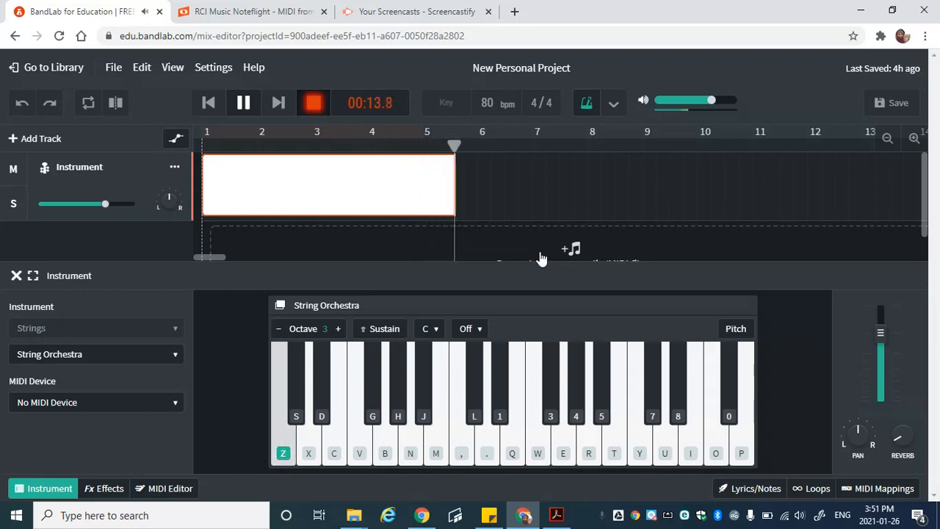
left_click(243, 103)
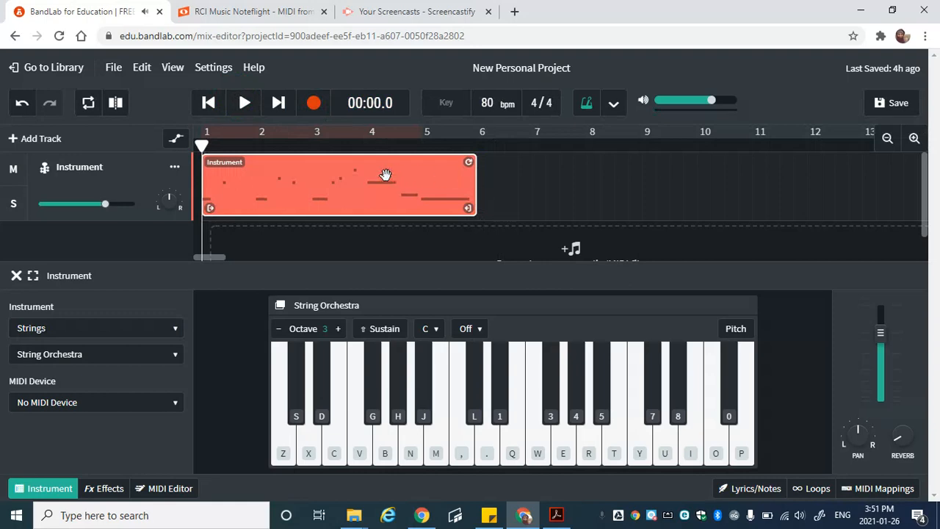
Step: Open the recorded region in the MIDI Editor and examine its notes around C3
mouse_move(471, 209)
left_mouse_down()
mouse_move(447, 211)
mouse_move(475, 209)
left_mouse_up()
left_click(152, 495)
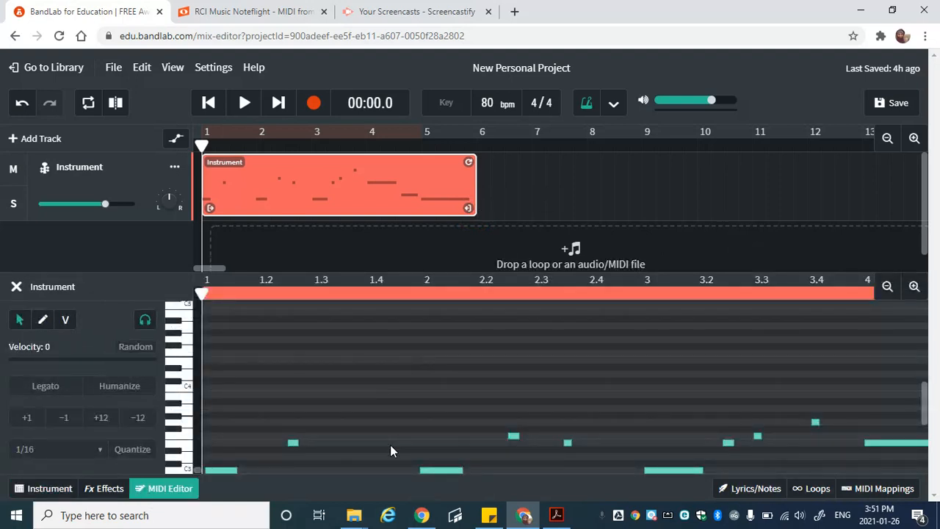
scroll(390, 445, "down", 1)
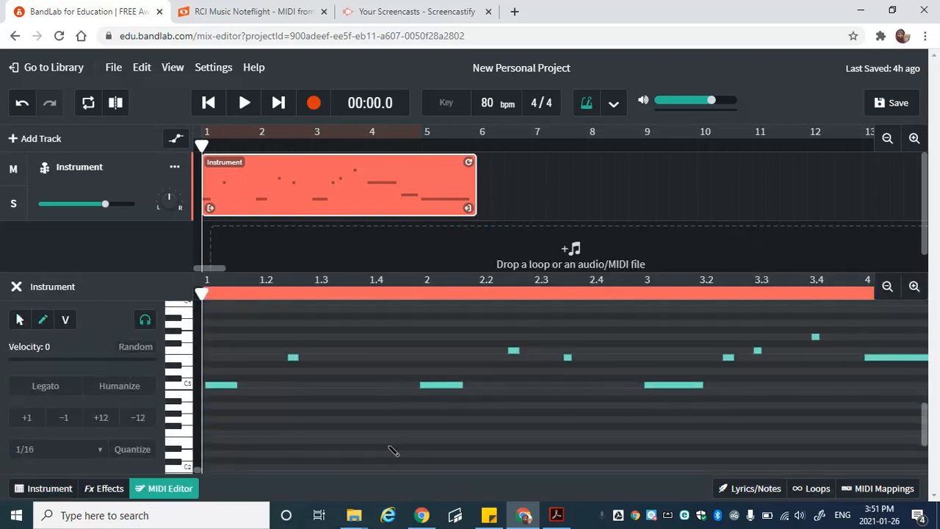
key("ctrl")
Step: Export the recorded Instrument region as a MIDI file
right_click(336, 177)
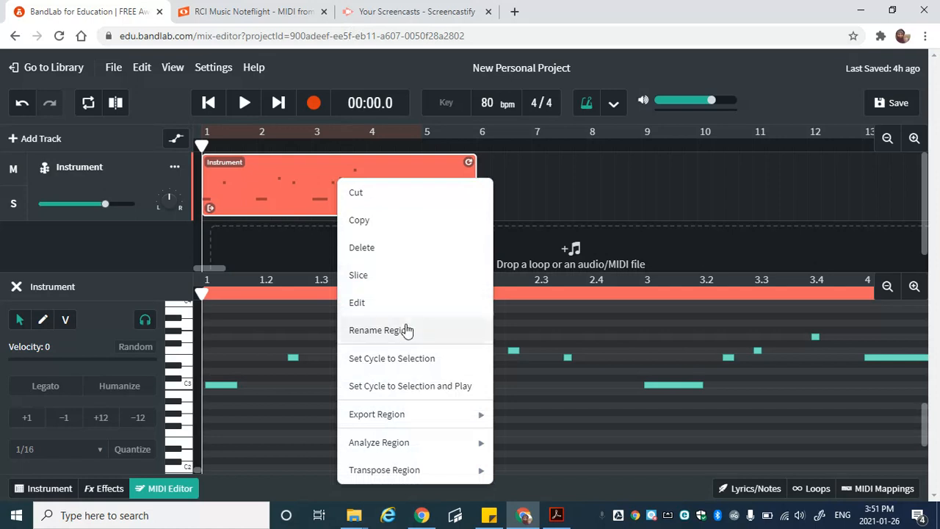
mouse_move(421, 419)
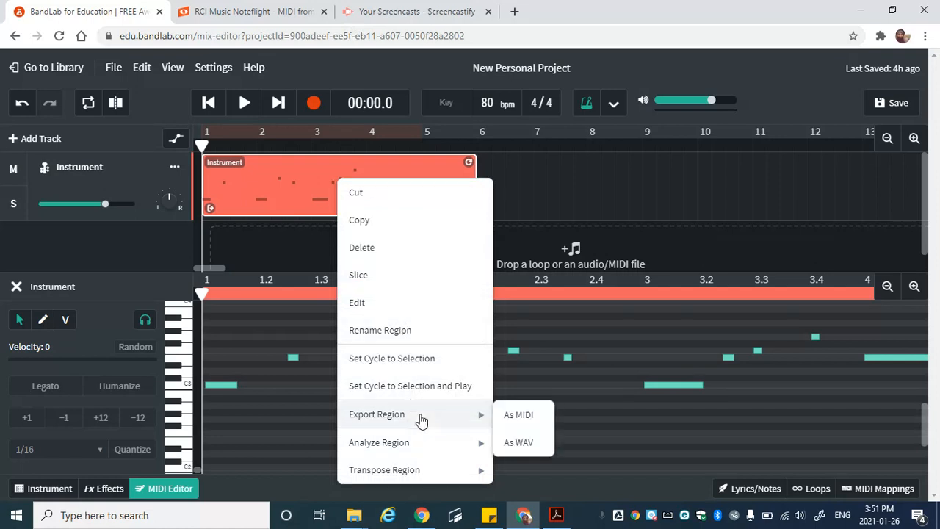
left_click(514, 416)
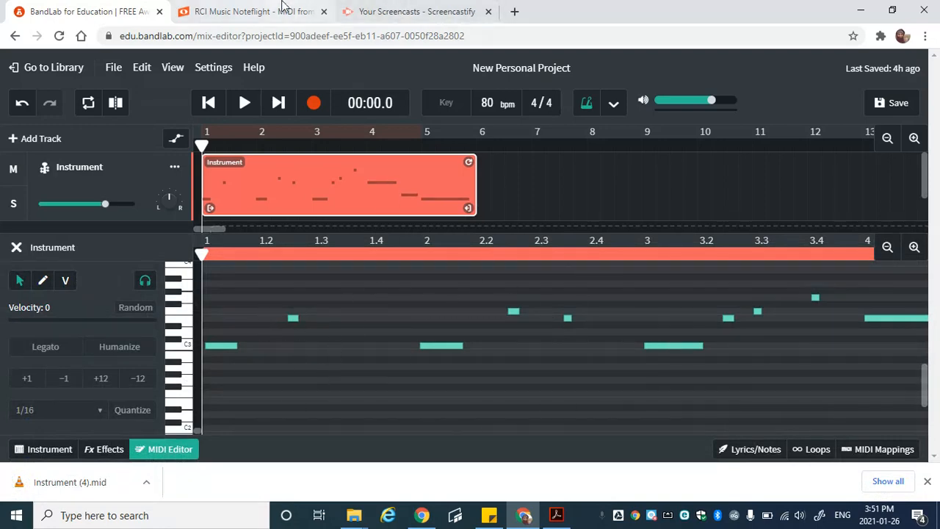
Step: Switch to the Noteflight score and choose Instrument (4).mid from Downloads as the new file to import
left_click(282, 9)
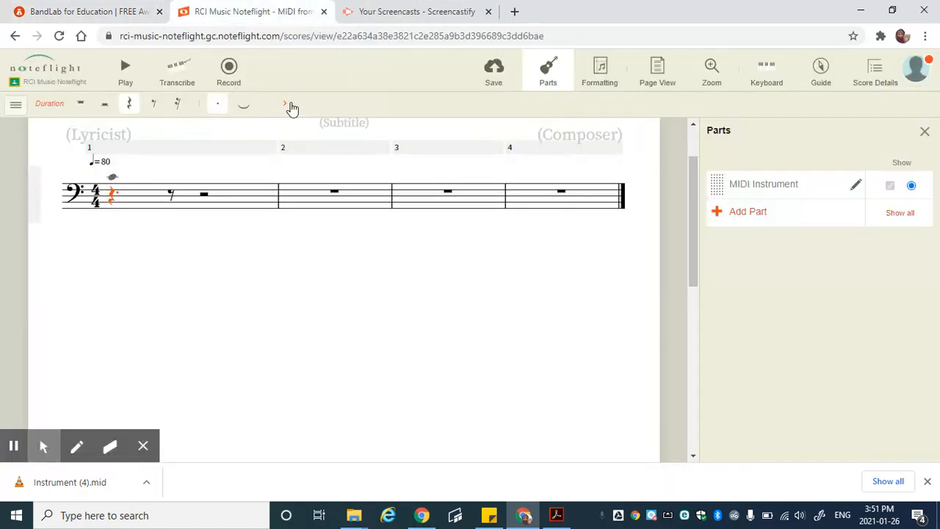
scroll(306, 271, "up", 1)
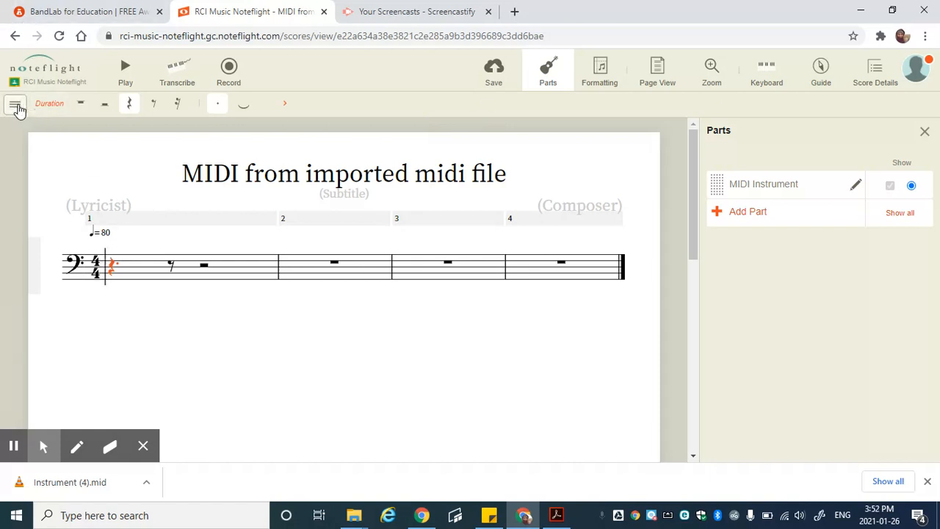
left_click(16, 106)
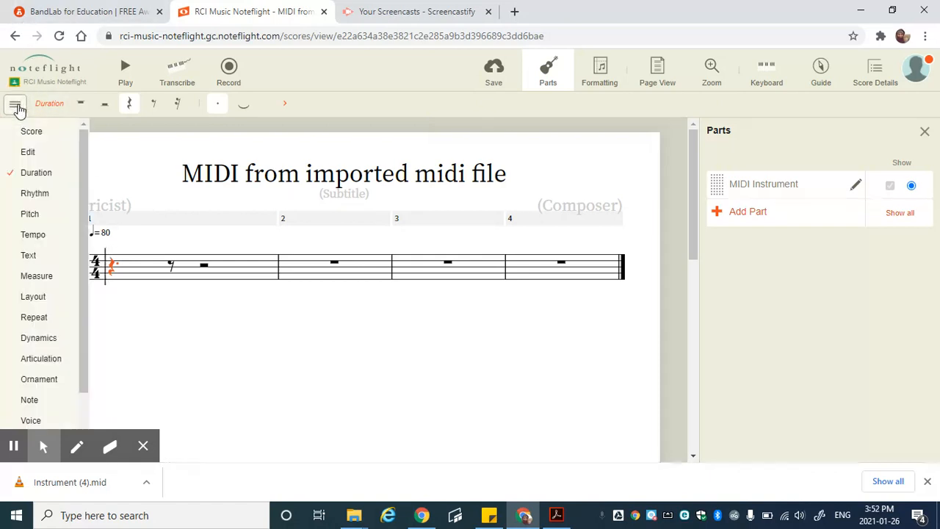
mouse_move(34, 136)
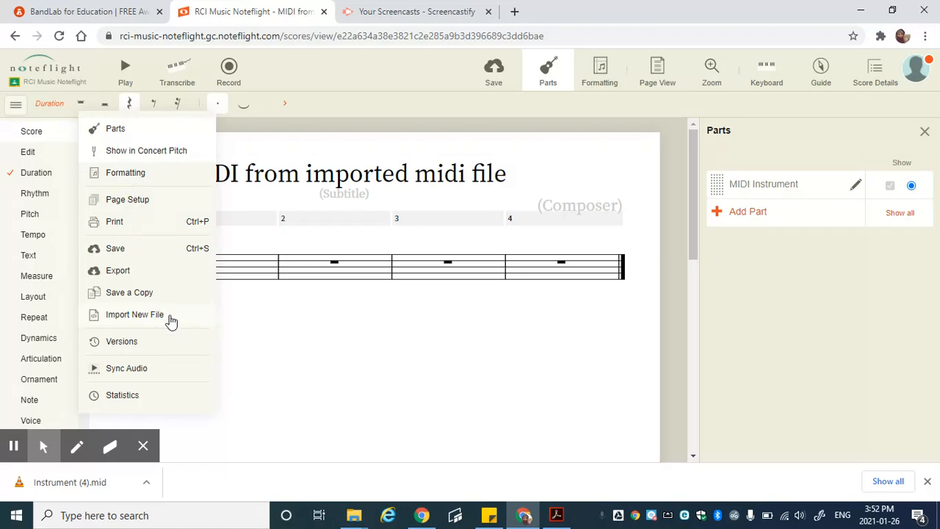
left_click(157, 320)
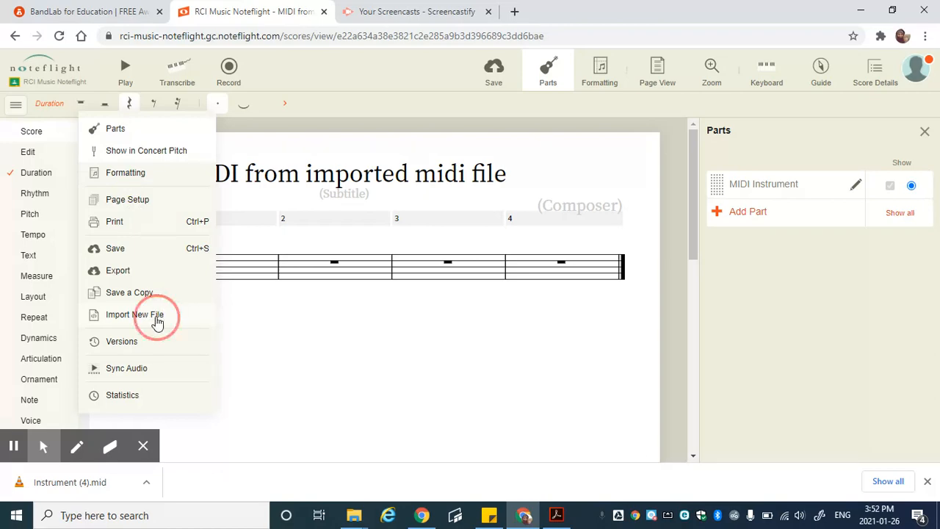
left_click(403, 147)
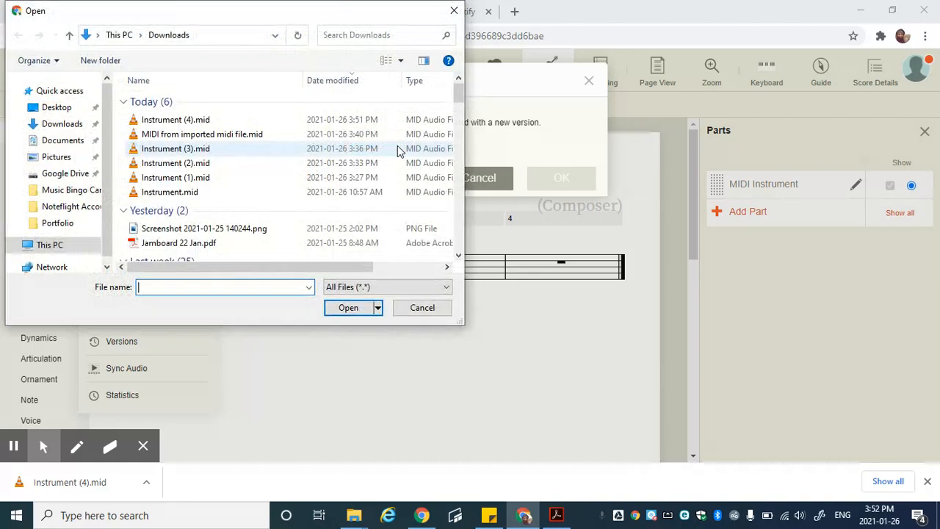
left_click(243, 122)
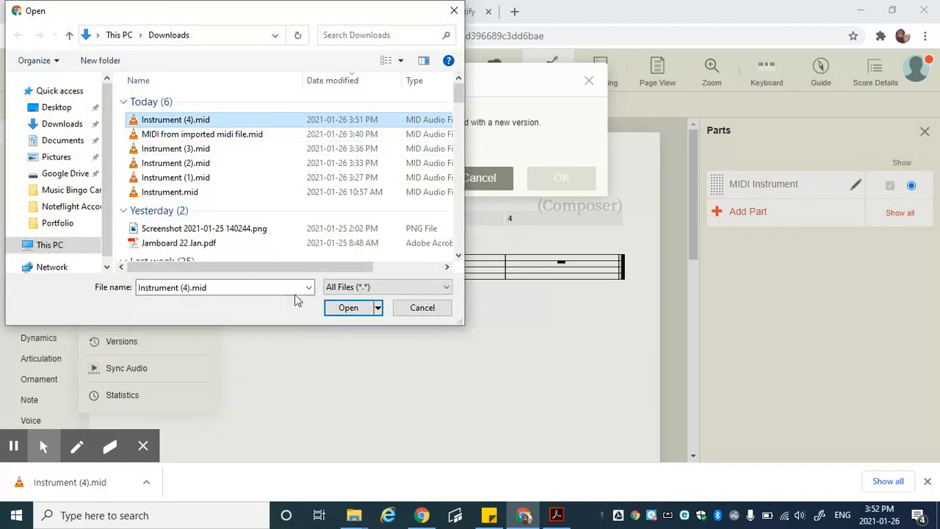
left_click(360, 308)
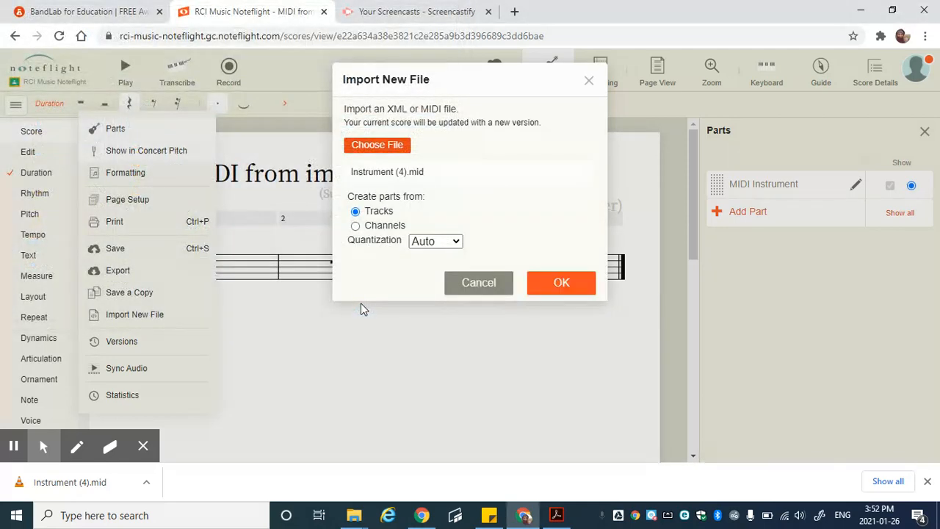
Step: Set the import quantization to 8th and import the MIDI file into the score
left_click(453, 244)
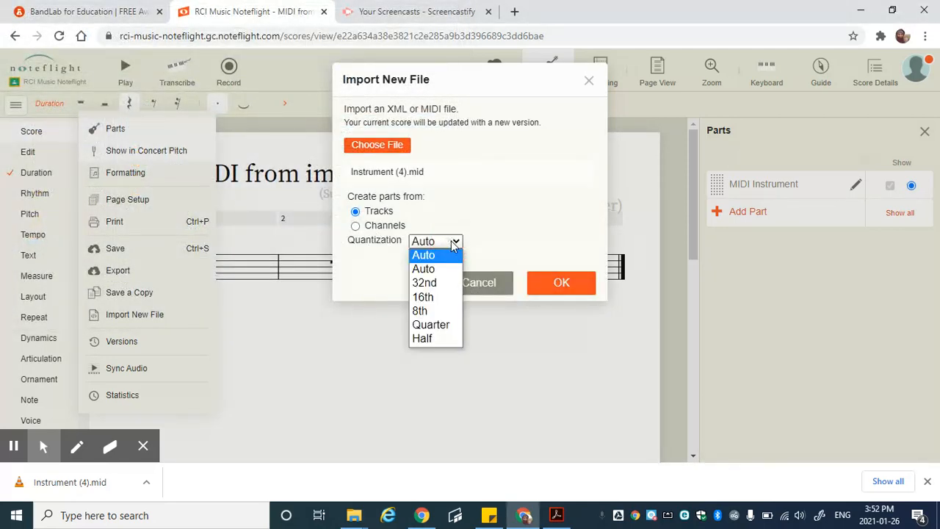
left_click(427, 312)
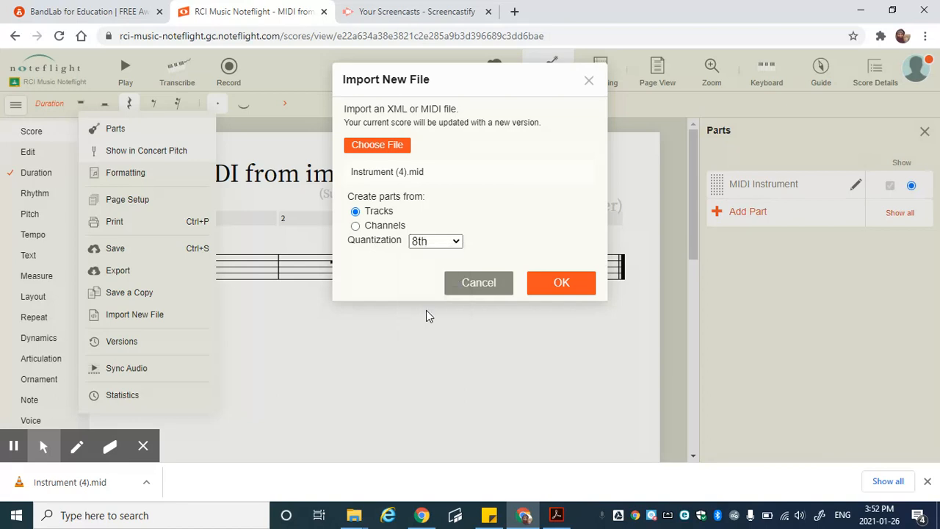
left_click(558, 294)
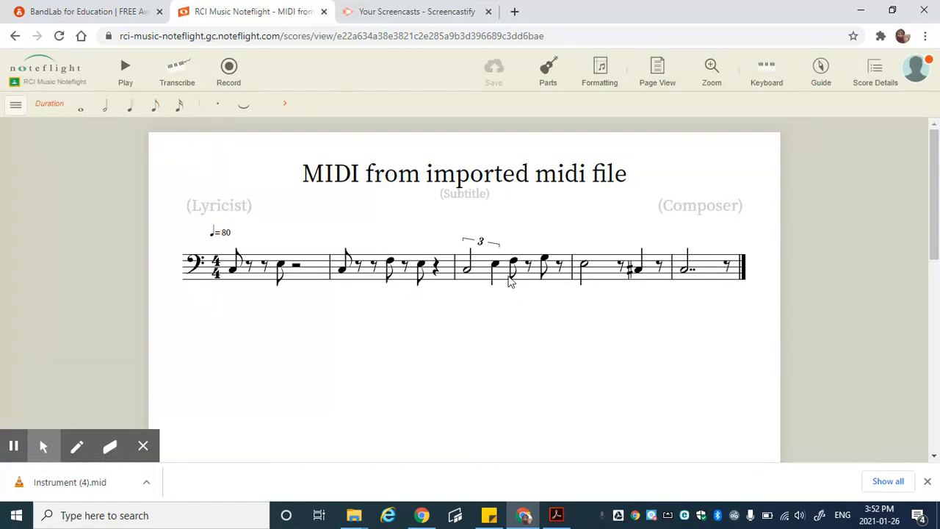
Step: Play the imported score from its first note and return to editing mode
left_click(231, 272)
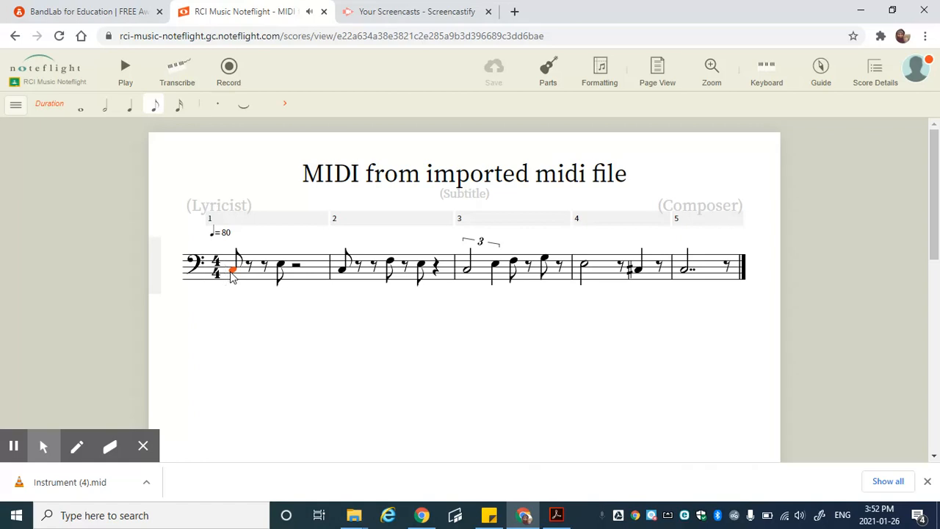
key("space")
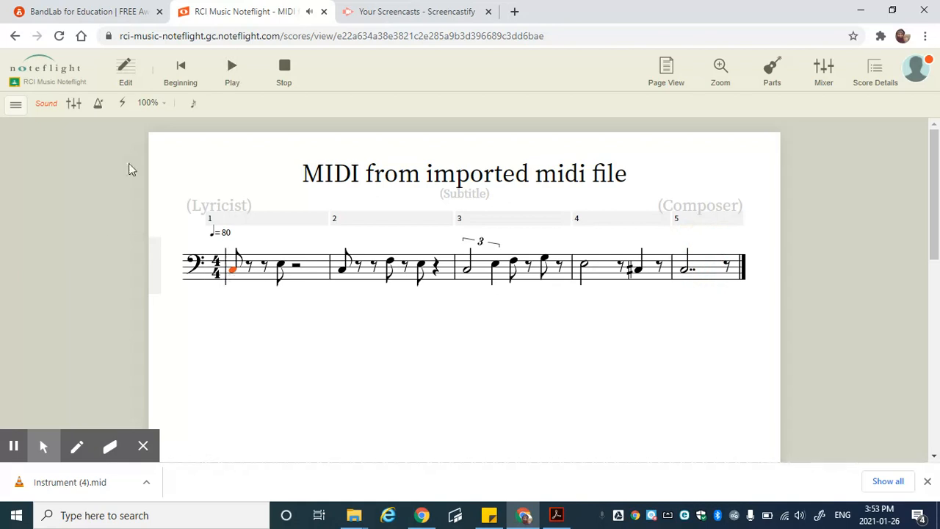
left_click(127, 73)
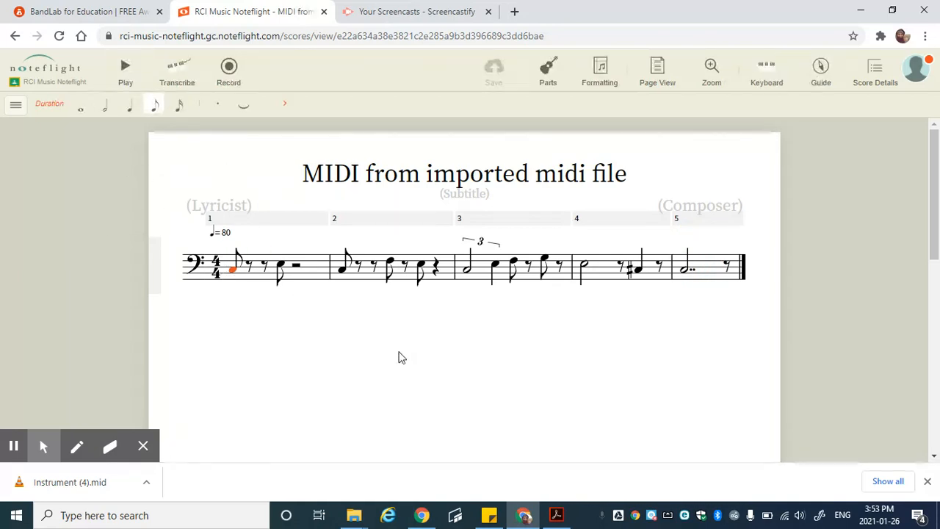
Step: Change the first note of measure 3 to a dotted quarter note
left_click(474, 276)
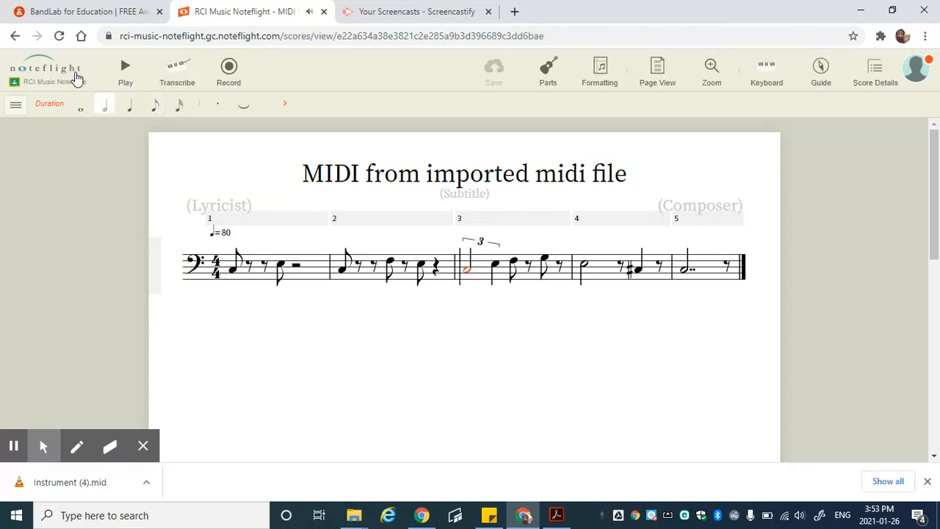
left_click(129, 106)
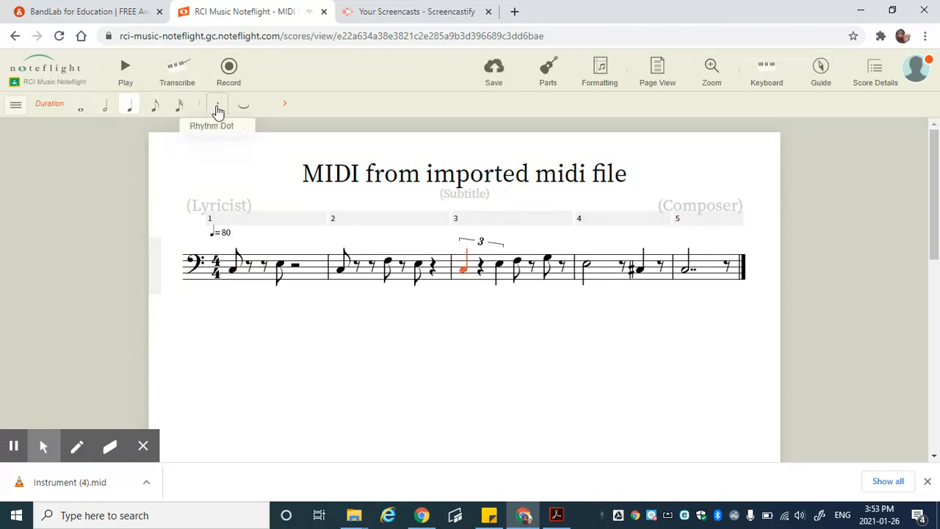
left_click(218, 104)
Step: Try to remove the triplet grouping from the notes at the start of measure 3
left_click(488, 244)
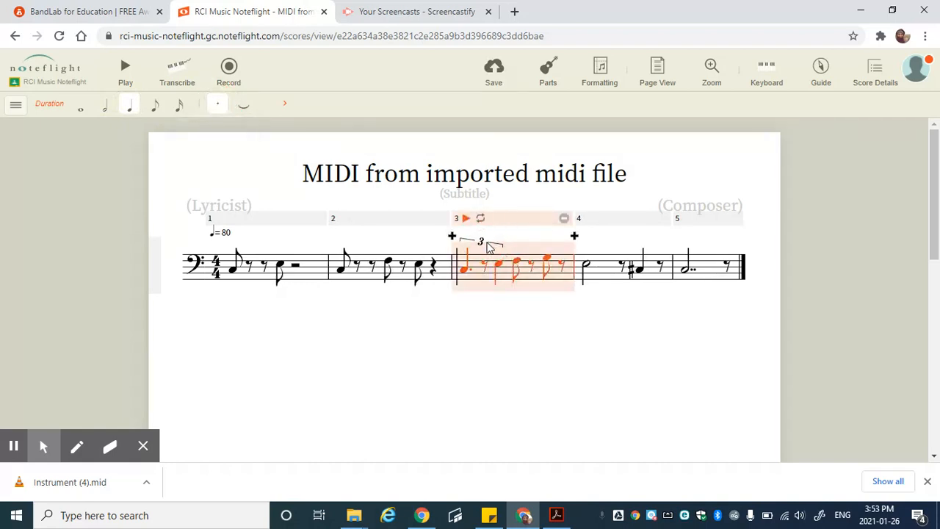
left_click(482, 246)
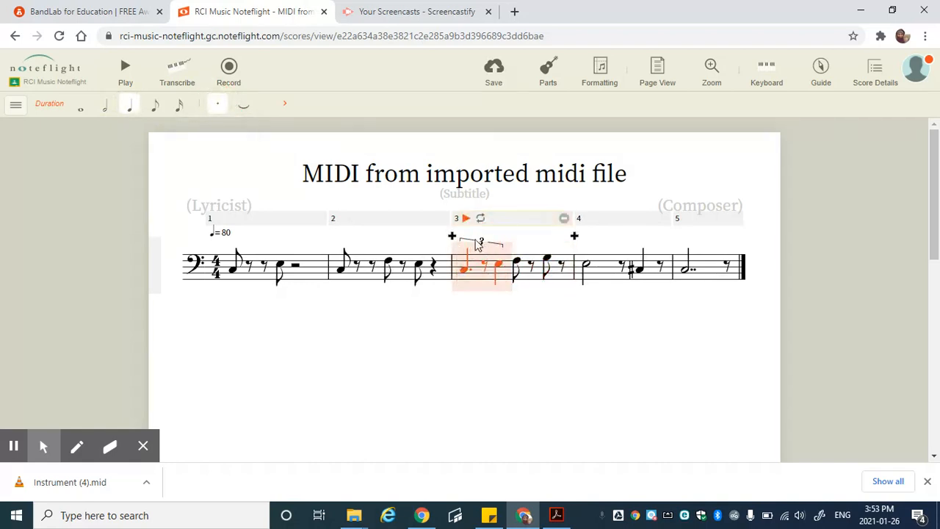
key("3")
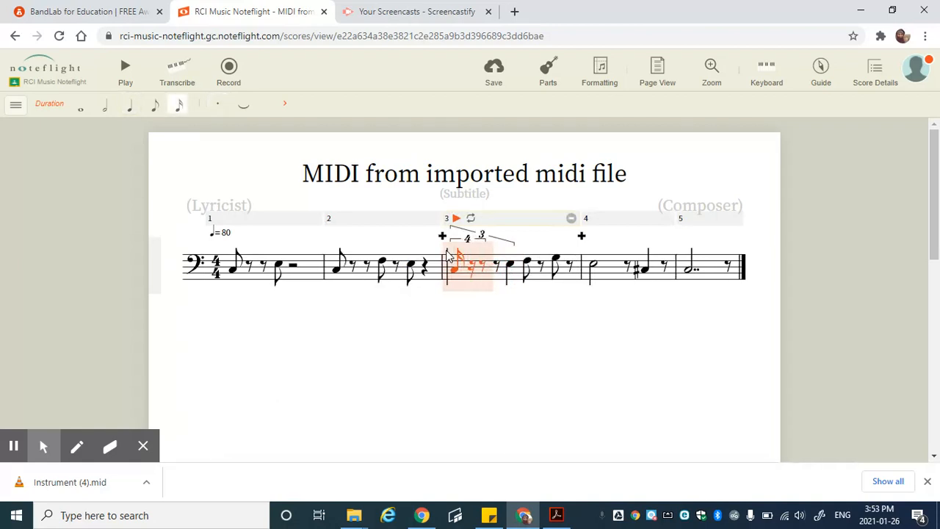
key("5")
key("period")
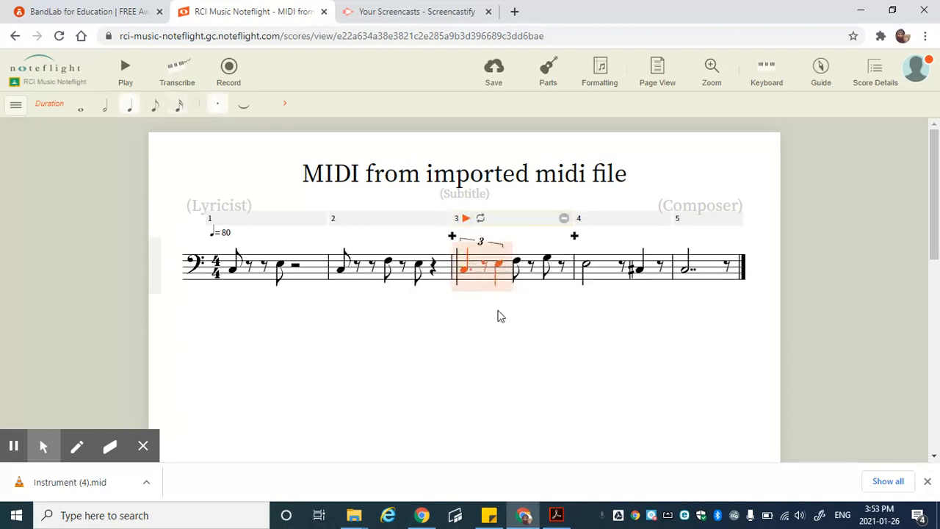
left_click(502, 239)
left_click(480, 241)
left_click(421, 369)
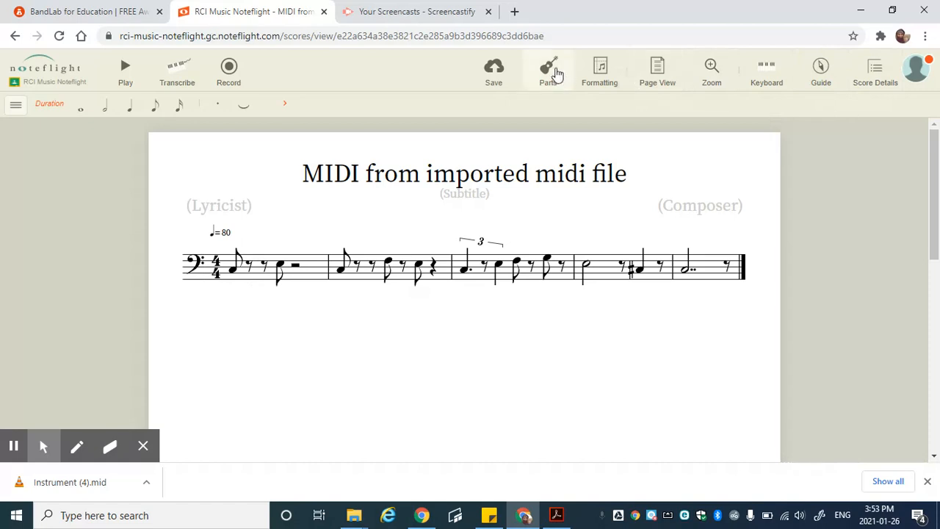
Step: Add a Violin (Solo) part to the score and place it above the MIDI Instrument part
left_click(554, 70)
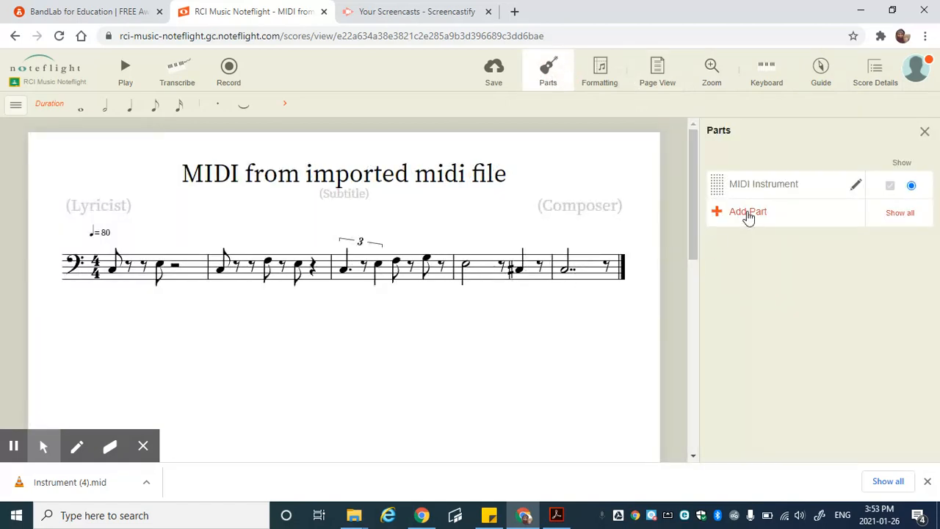
left_click(748, 213)
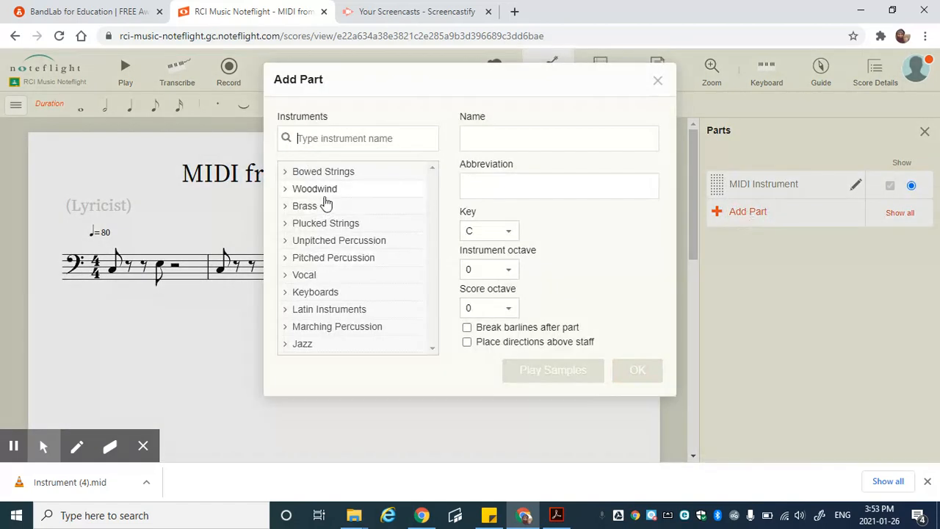
left_click(324, 174)
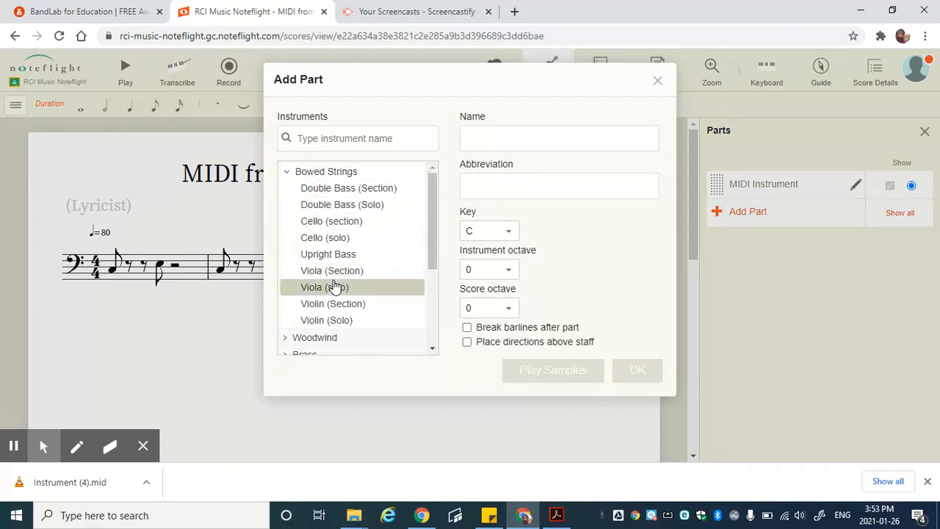
left_click(336, 320)
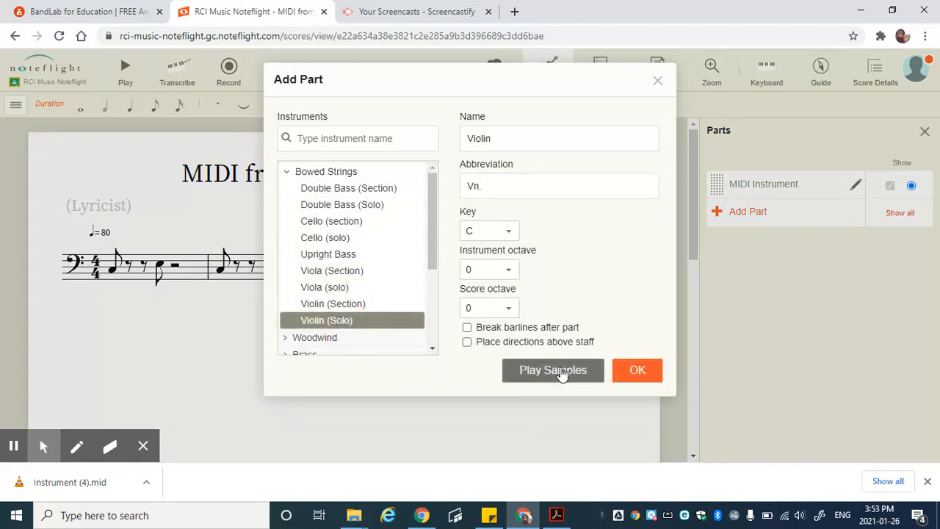
left_click(638, 374)
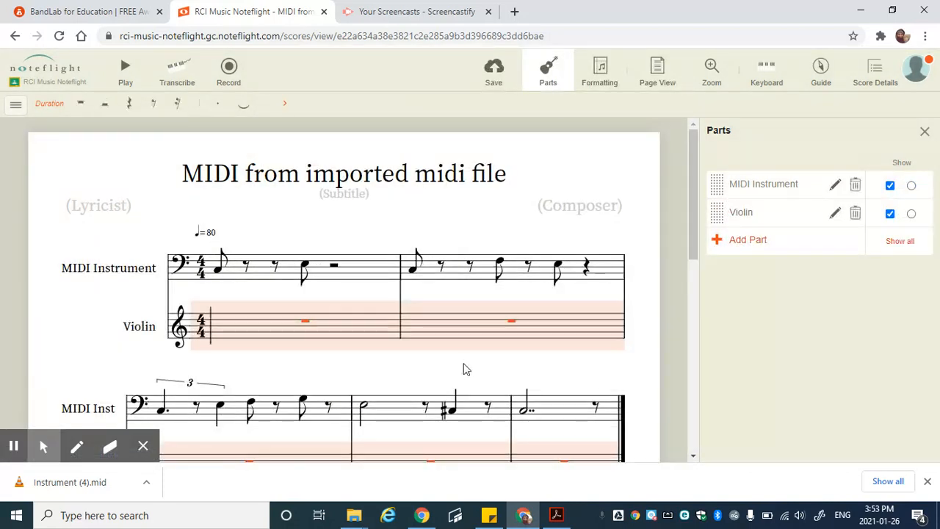
left_click_drag(741, 212, 737, 183)
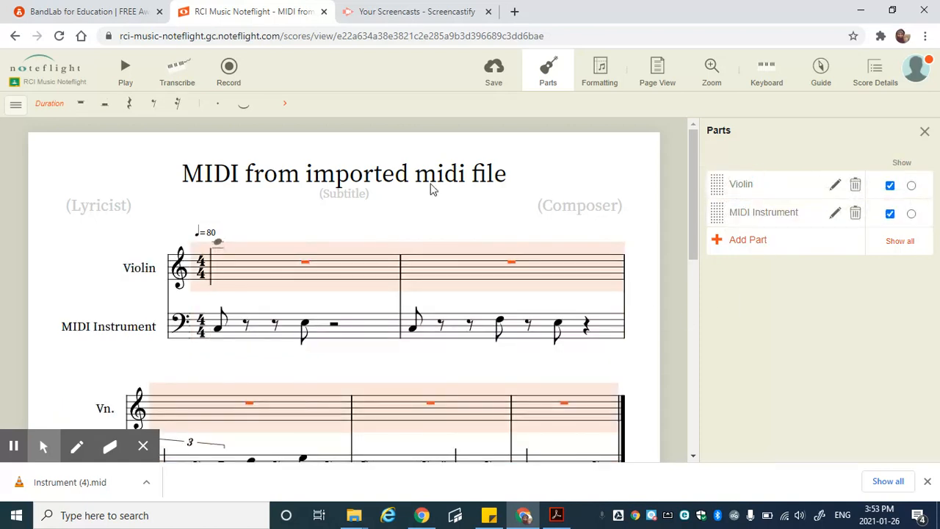
Step: Enter a dotted quarter note E followed by an eighth note B in measure 1 of the Violin part
scroll(431, 187, "down", 1)
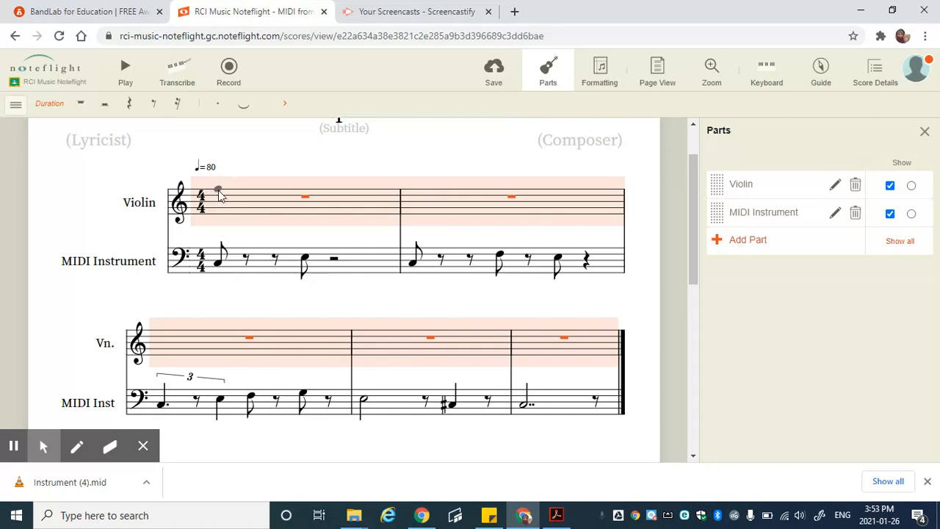
left_click(219, 195)
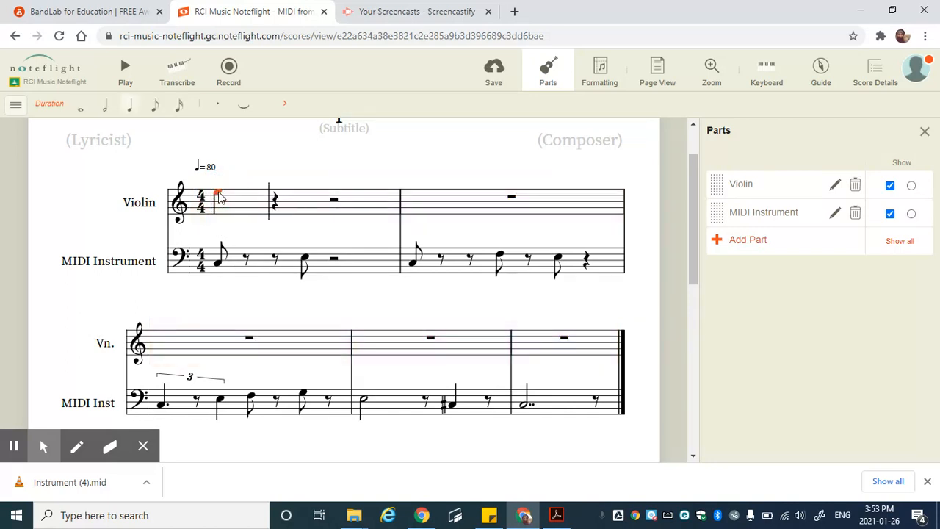
left_click(218, 107)
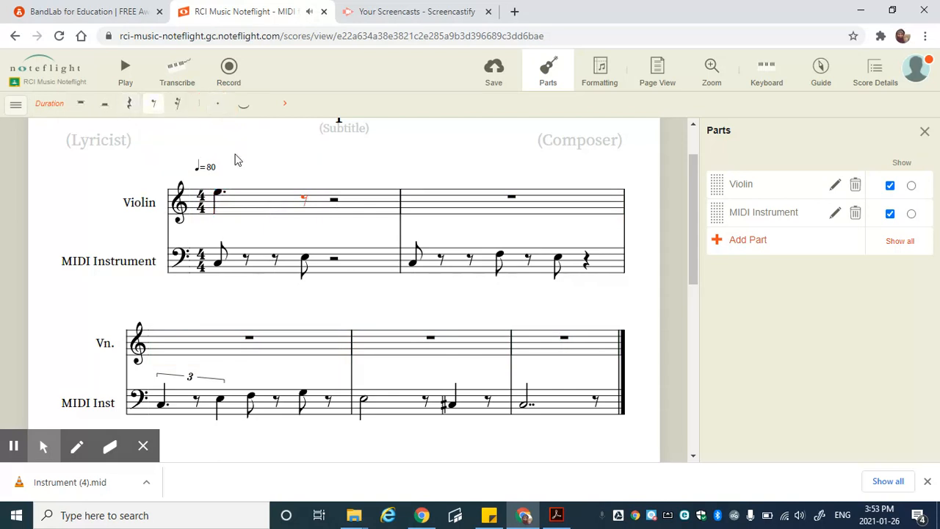
key("b")
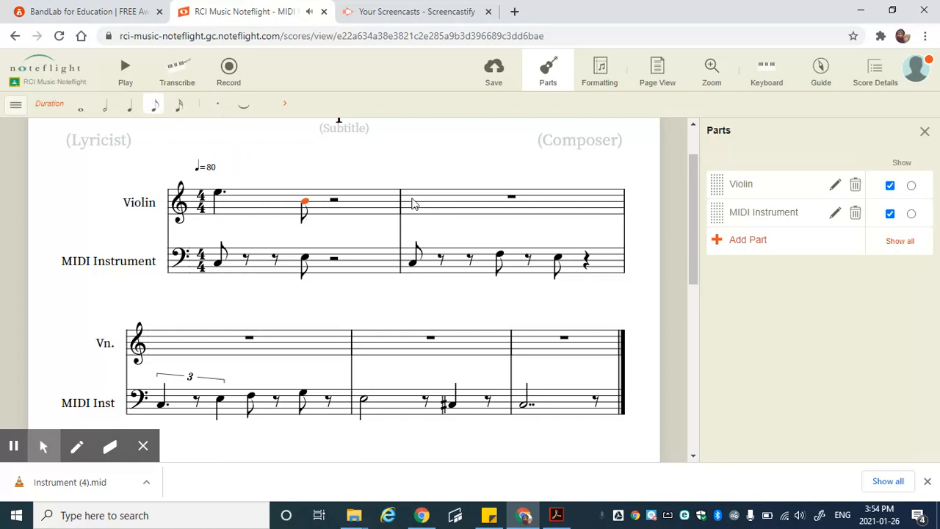
Step: Repeat the Violin part's first measure in measure 2
left_click(307, 183)
left_click(261, 214)
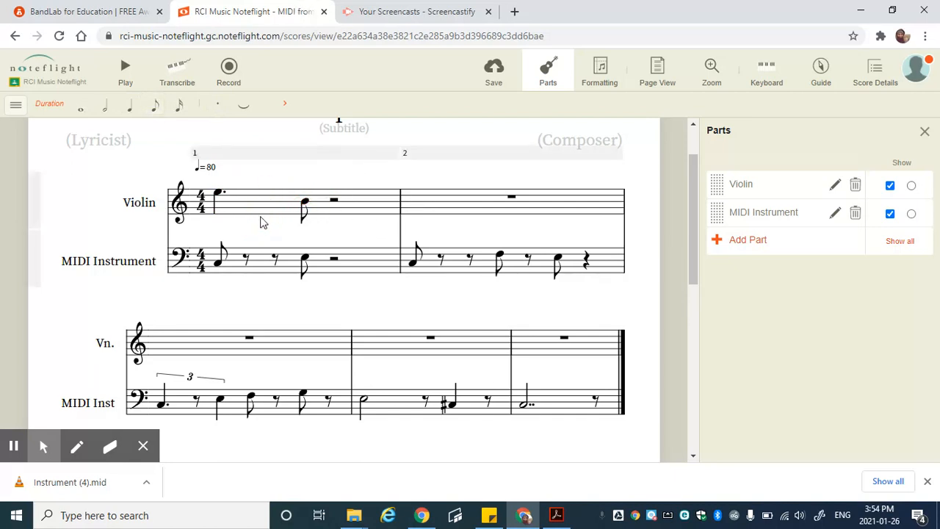
left_click(261, 214)
double_click(262, 214)
key("r")
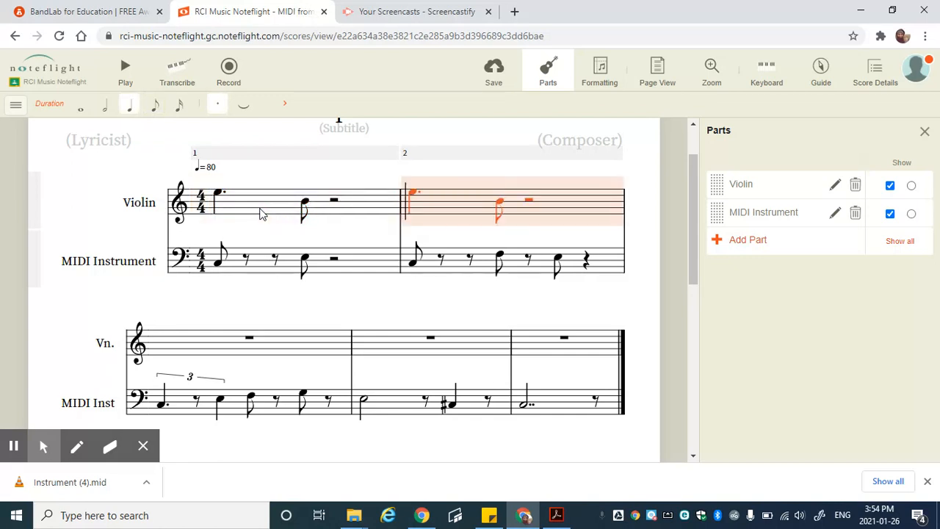
Step: Lower the second Violin note in measure 2 to A and make it a quarter note
left_click(500, 204)
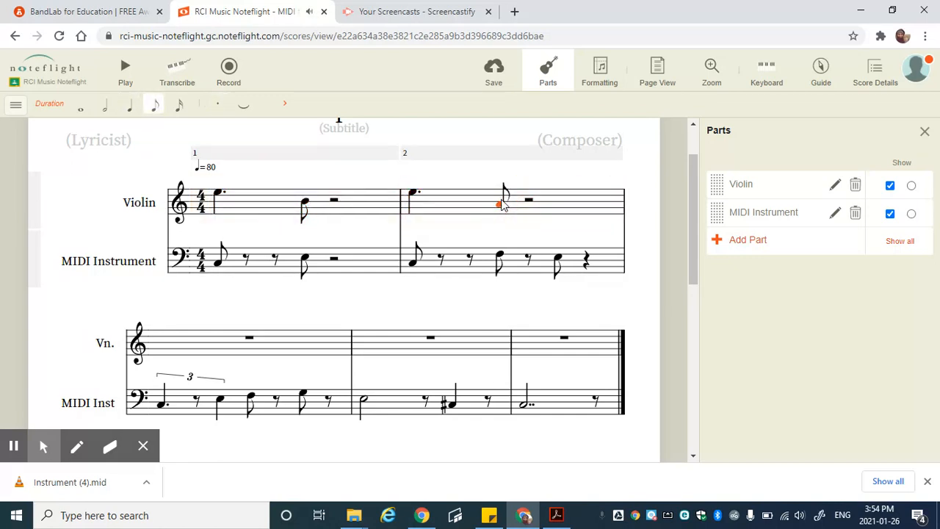
left_click(133, 107)
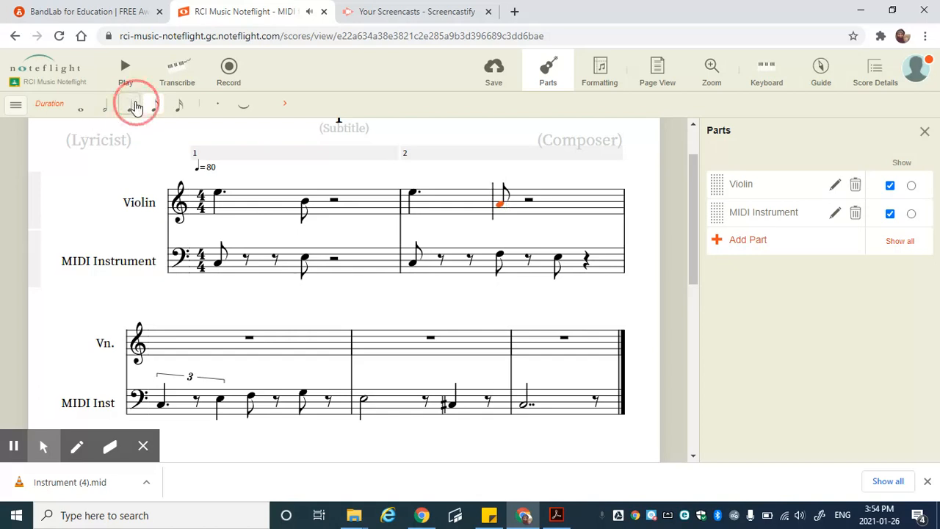
scroll(479, 266, "down", 1)
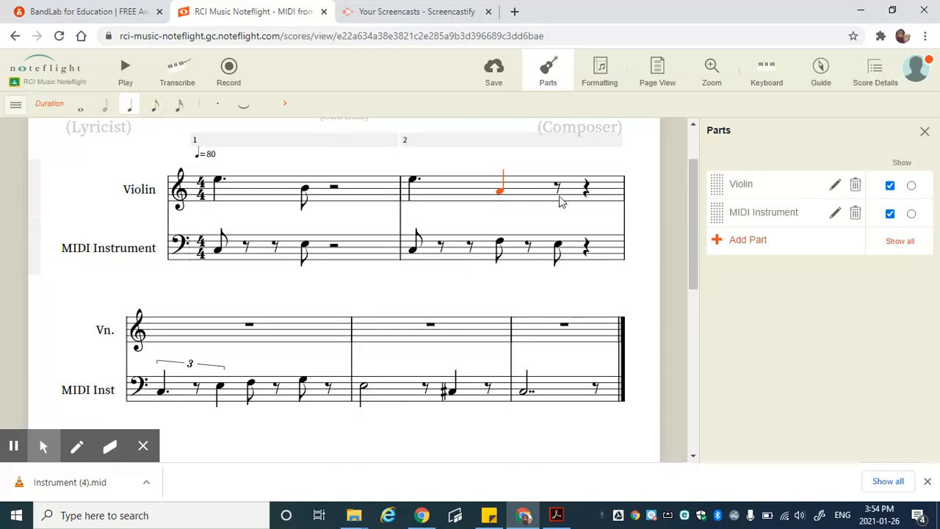
scroll(302, 302, "down", 2)
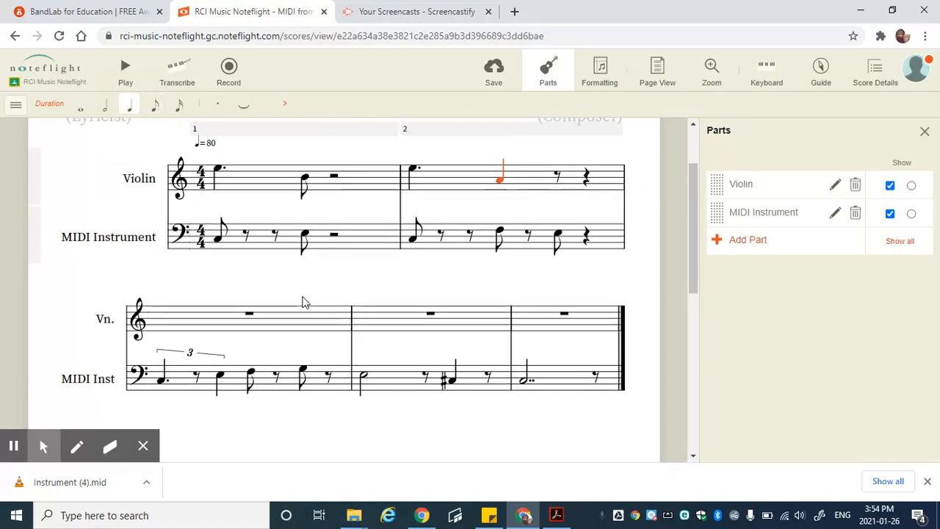